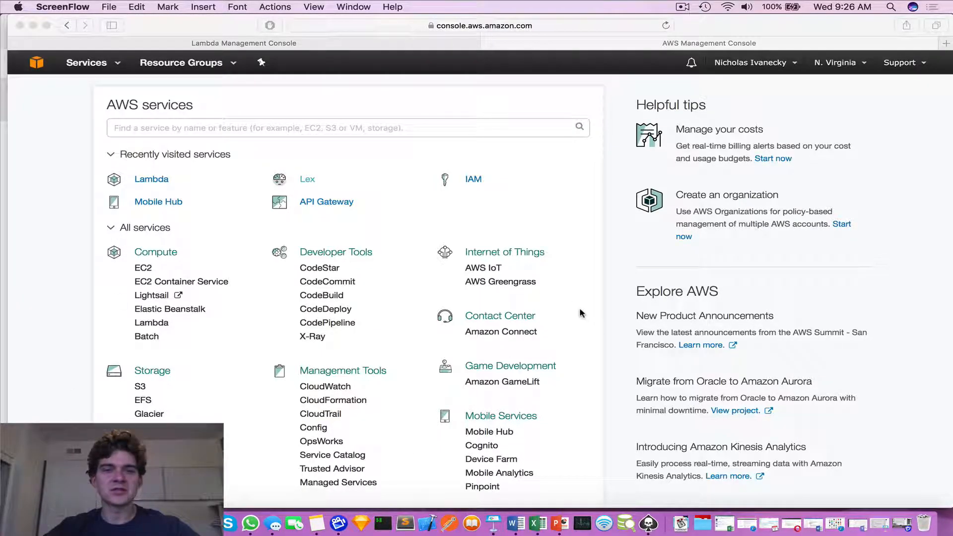
pyautogui.click(298, 163)
pyautogui.click(308, 181)
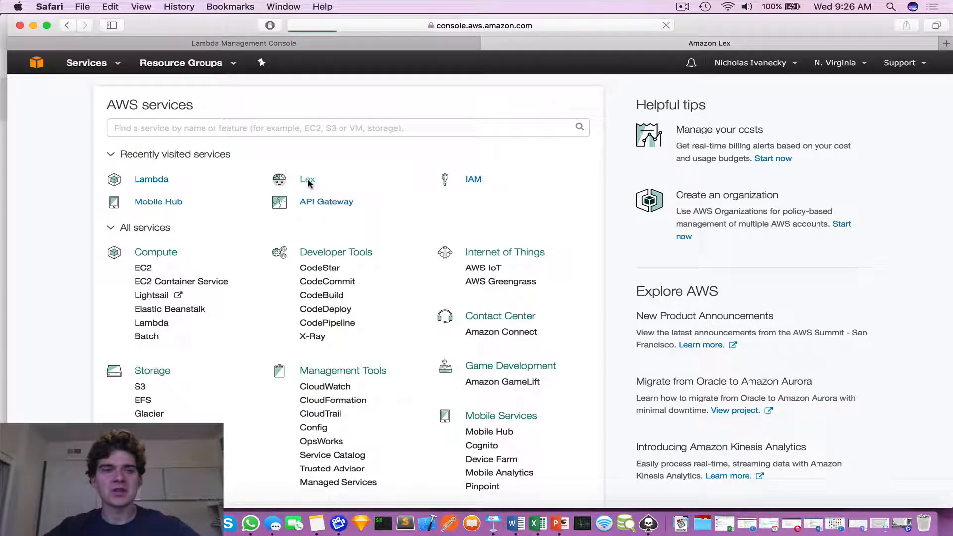
pyautogui.click(68, 26)
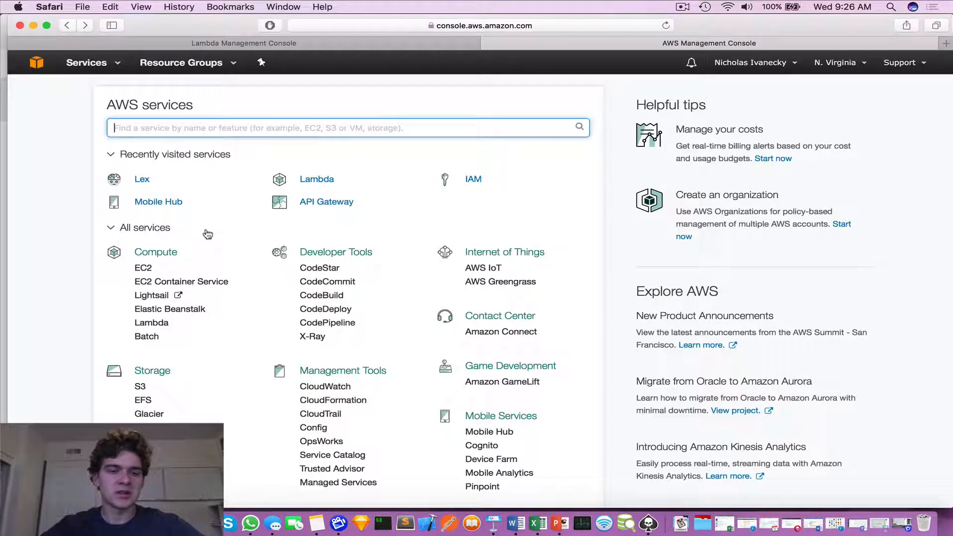
# Open the Lex service from the Artificial Intelligence group in the list of all AWS services.
pyautogui.scroll(-5, 207, 233)
pyautogui.scroll(-8, 208, 234)
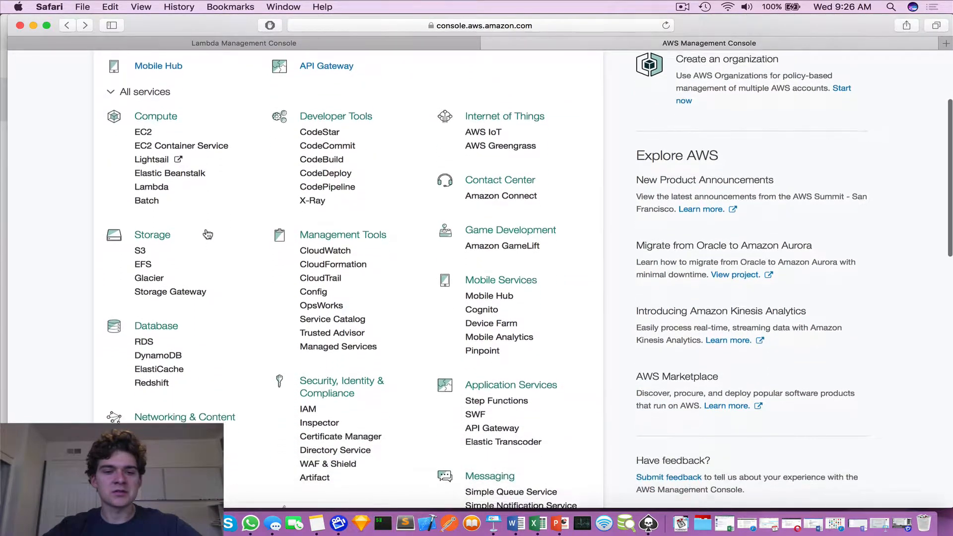
pyautogui.scroll(-7, 206, 232)
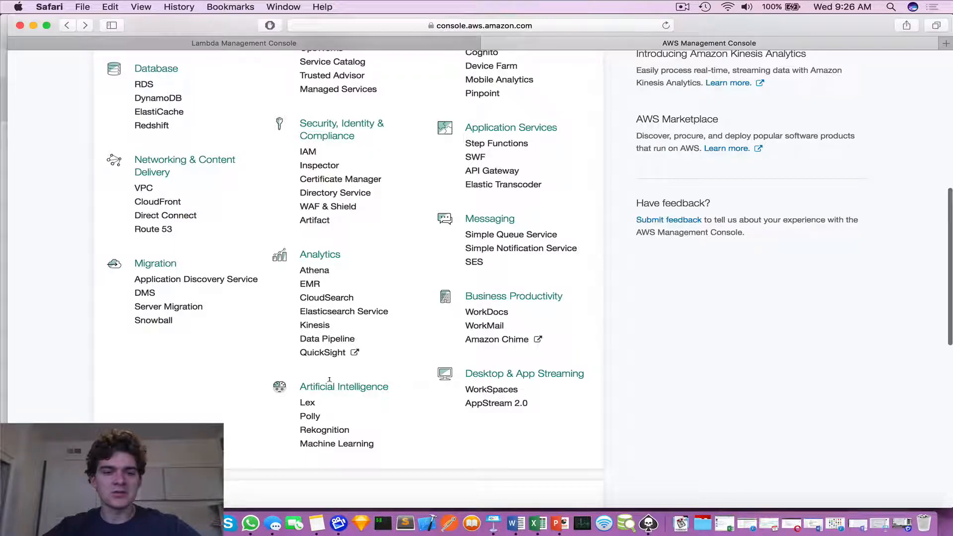
pyautogui.click(309, 401)
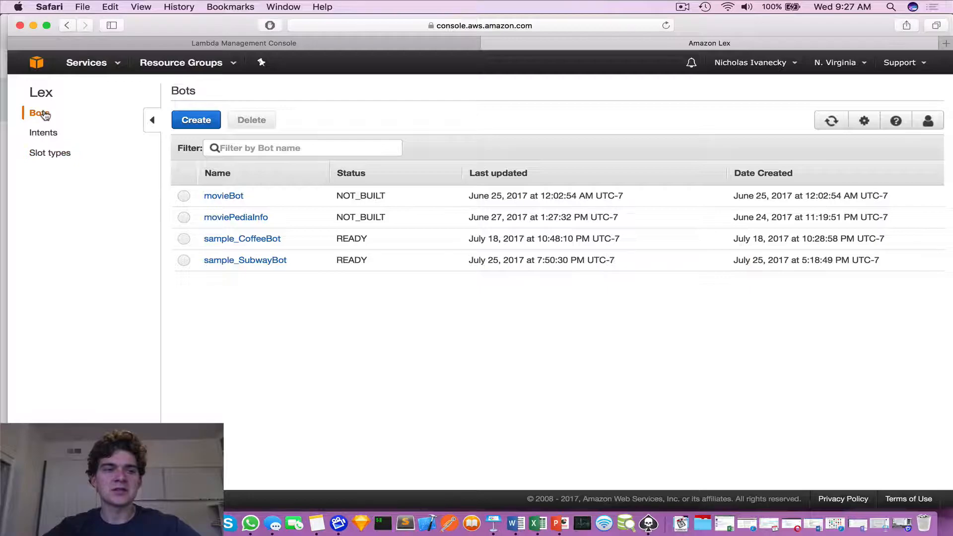
# Look through the existing custom intents and slot types in Lex, highlighting the moviePediaInfomovieDetails slot type.
pyautogui.click(43, 133)
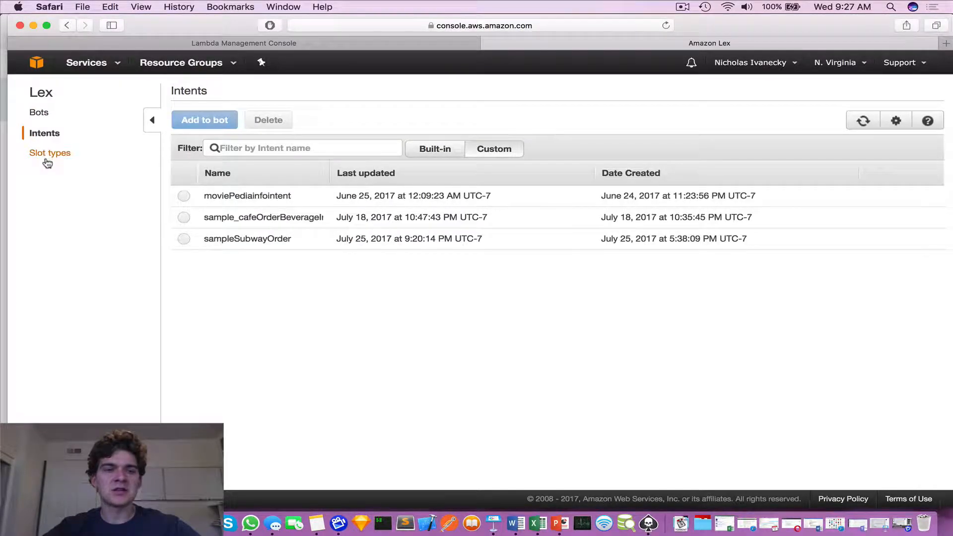
pyautogui.click(43, 155)
pyautogui.scroll(-3, 309, 385)
pyautogui.scroll(3, 309, 387)
pyautogui.click(182, 197)
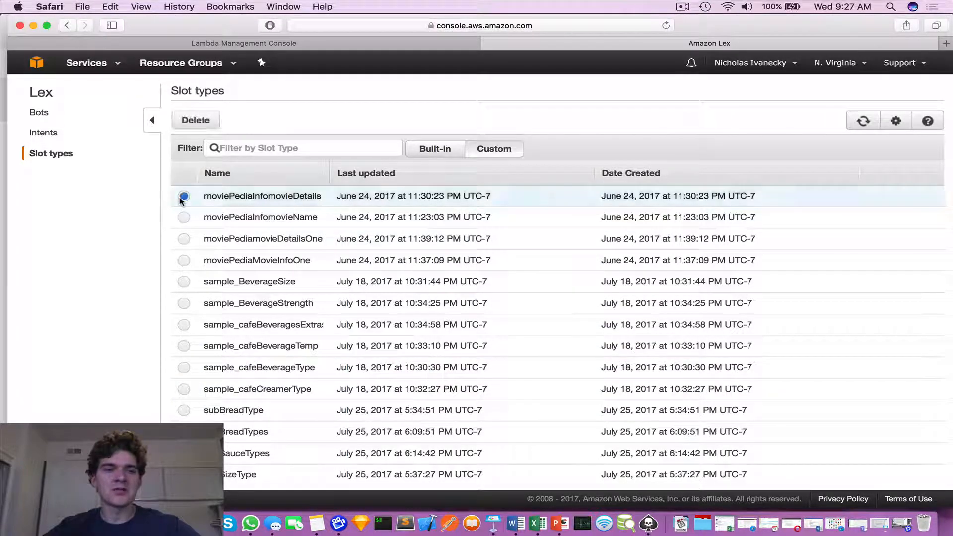
pyautogui.click(183, 216)
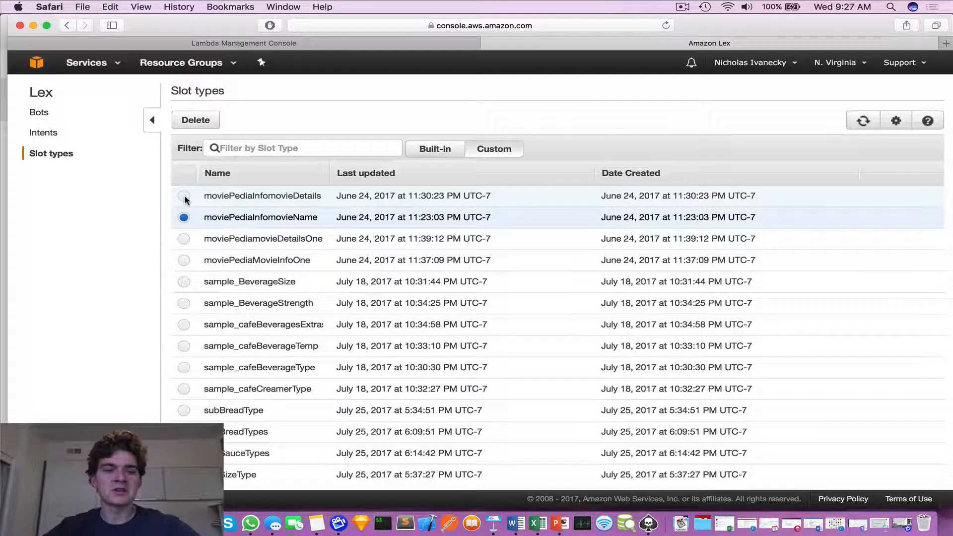
pyautogui.click(184, 199)
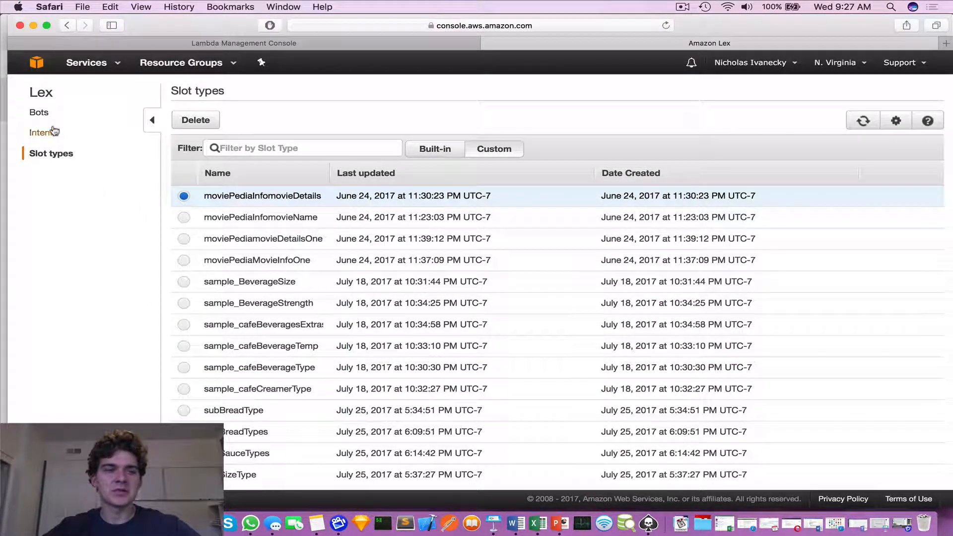
# Return to the list of bots and start creating a new Lex bot.
pyautogui.click(40, 113)
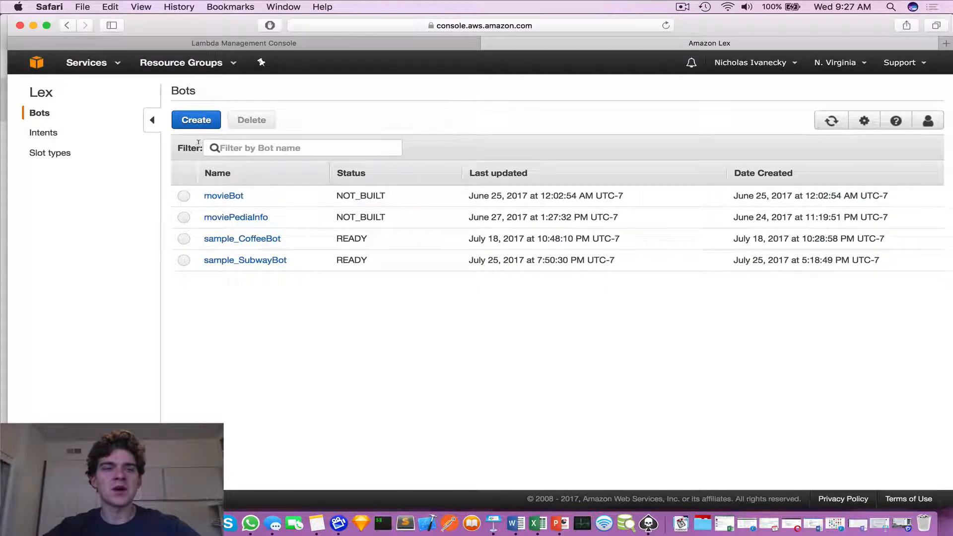
pyautogui.click(196, 121)
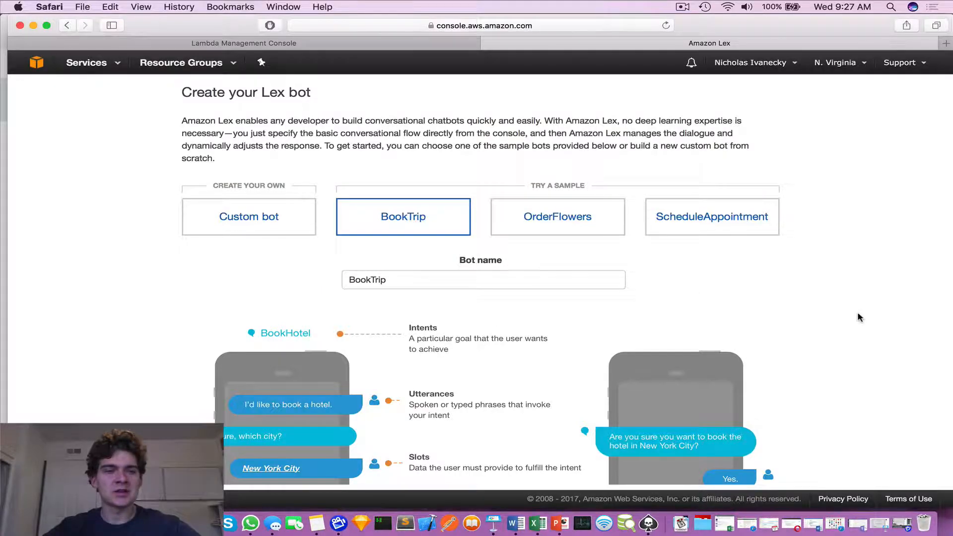
pyautogui.rightClick(311, 252)
pyautogui.click(235, 295)
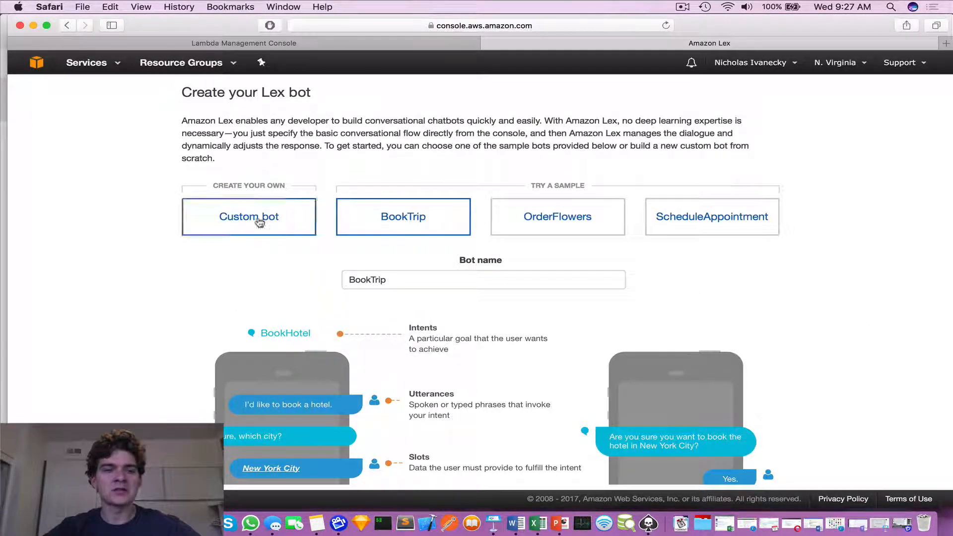
pyautogui.scroll(-5, 234, 233)
pyautogui.scroll(5, 232, 230)
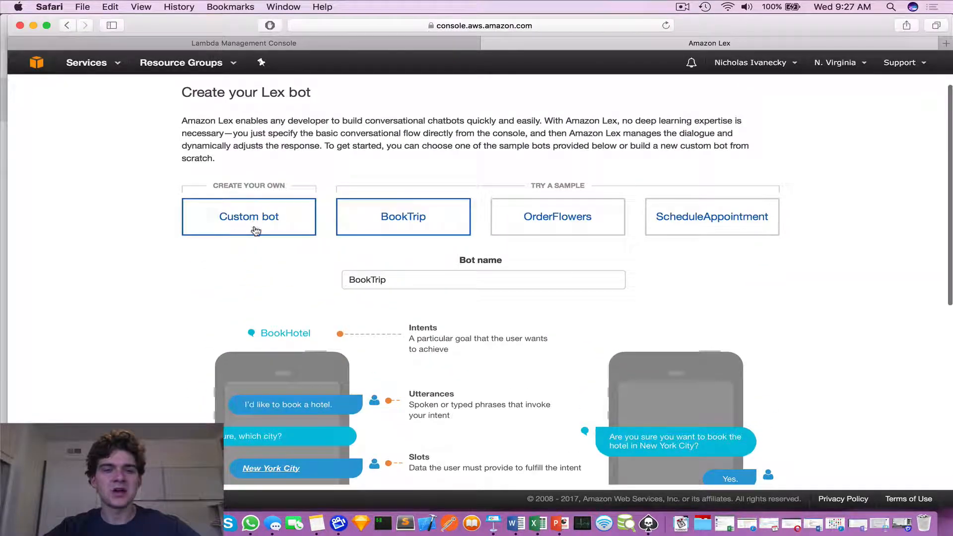
# Preview the BookTrip, OrderFlowers and ScheduleAppointment sample bots and their example conversations.
pyautogui.click(552, 235)
pyautogui.click(668, 234)
pyautogui.click(425, 234)
pyautogui.rightClick(422, 224)
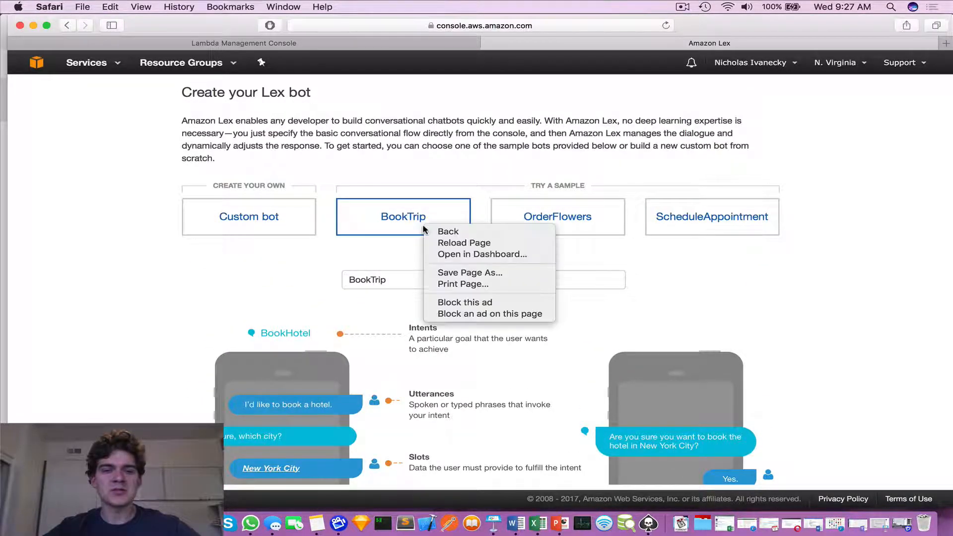
pyautogui.click(349, 288)
pyautogui.scroll(-5, 349, 288)
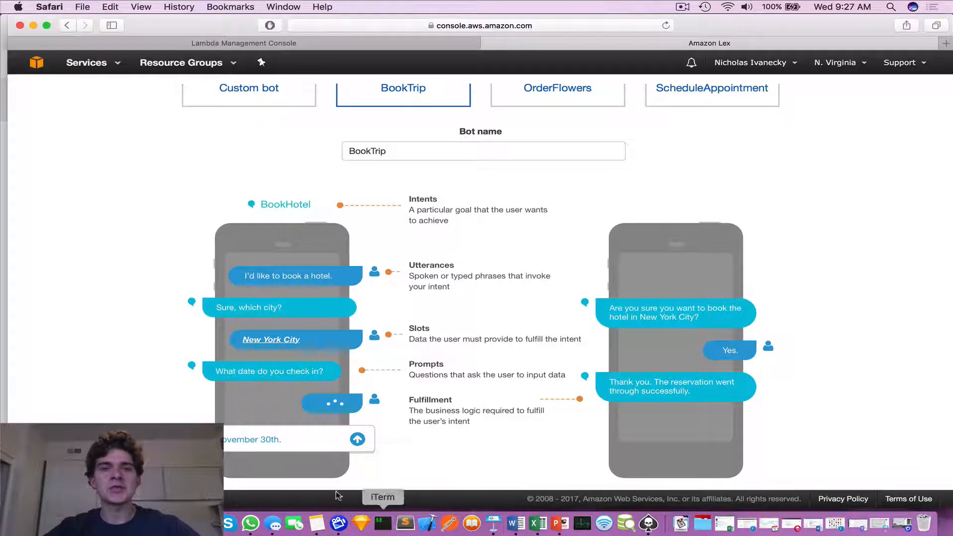
pyautogui.scroll(5, 539, 228)
pyautogui.click(539, 228)
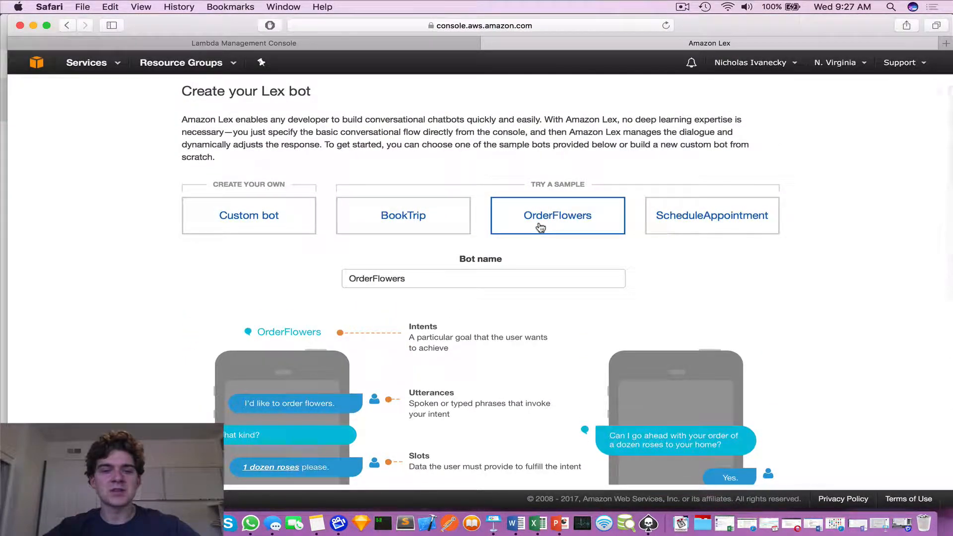
pyautogui.click(649, 217)
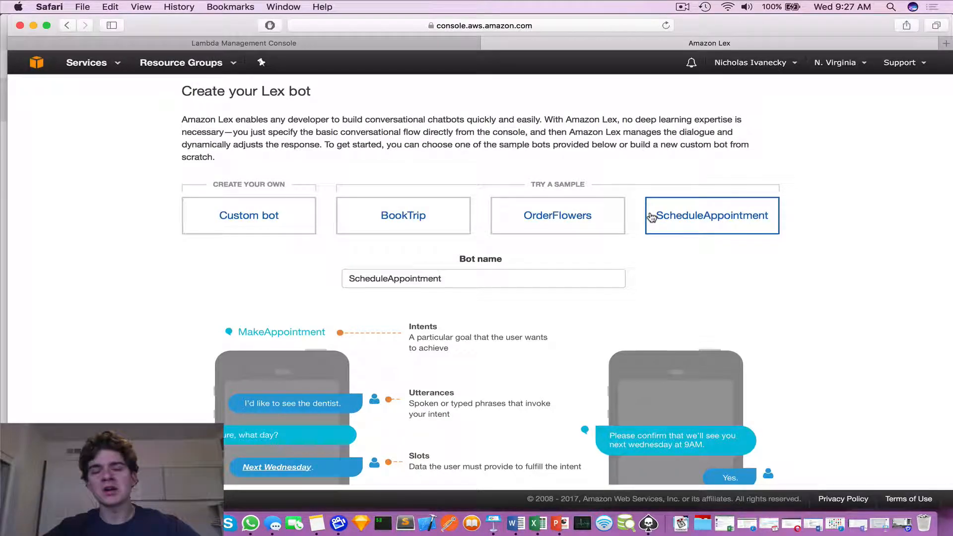
pyautogui.scroll(-3, 436, 104)
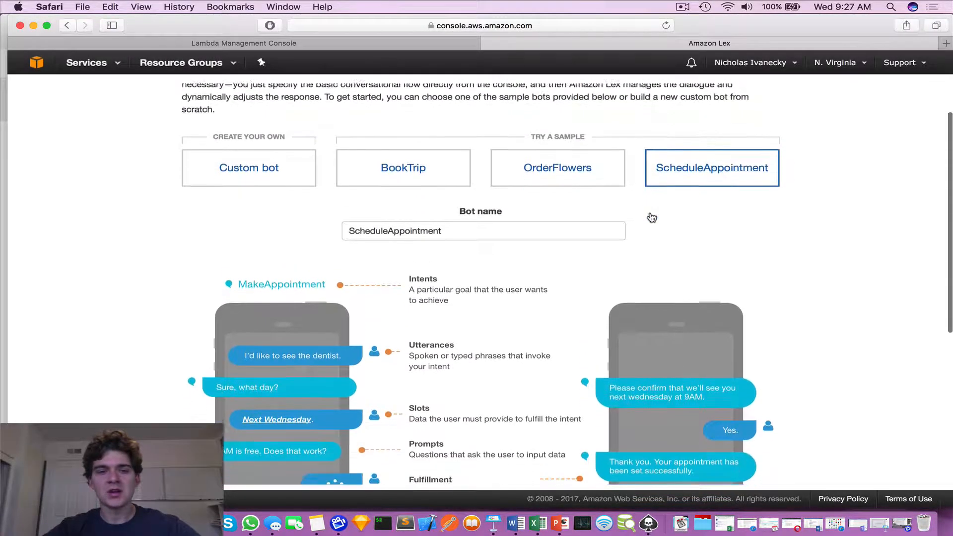
# Select the BookTrip sample and examine how its conversation illustrates intents, utterances, slots, prompts and fulfillment.
pyautogui.click(435, 105)
pyautogui.scroll(-1, 427, 102)
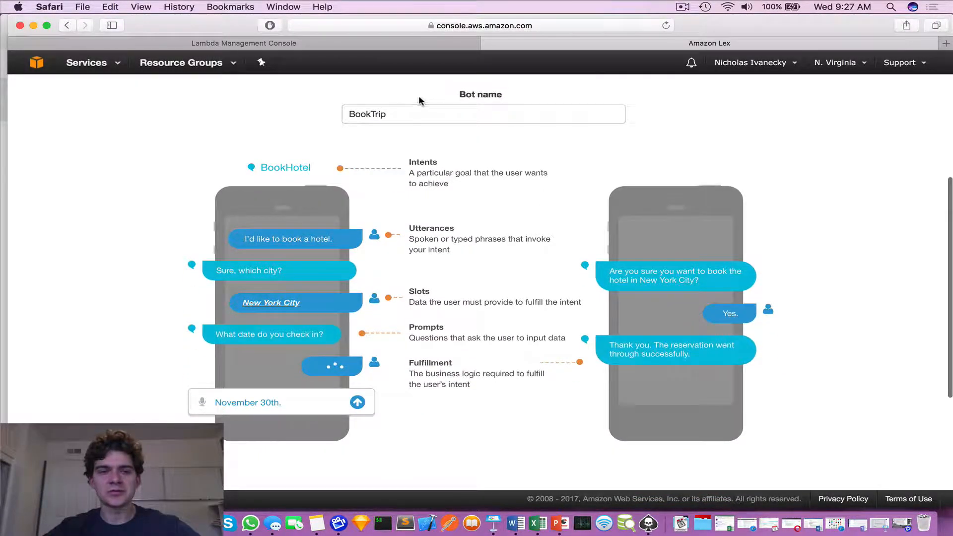
pyautogui.scroll(2, 419, 100)
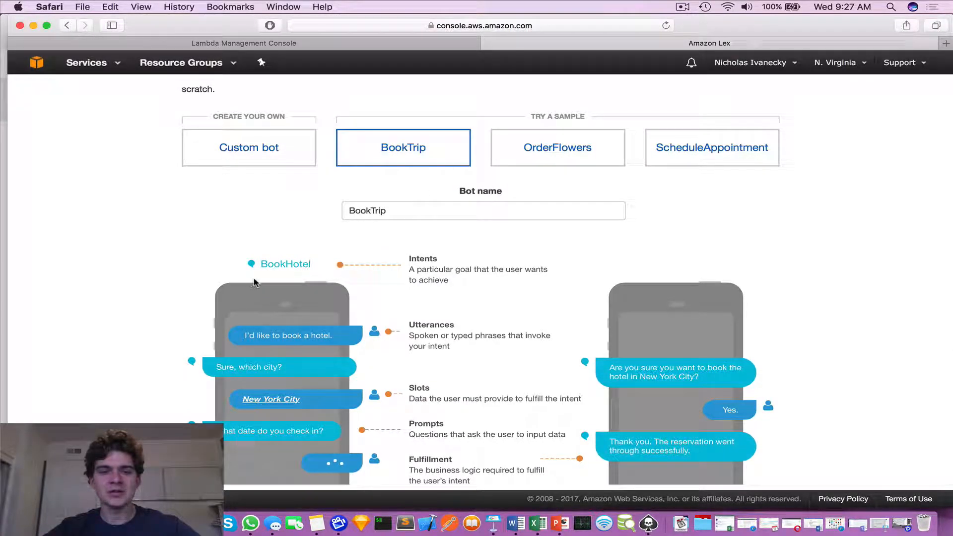
pyautogui.scroll(-1, 268, 288)
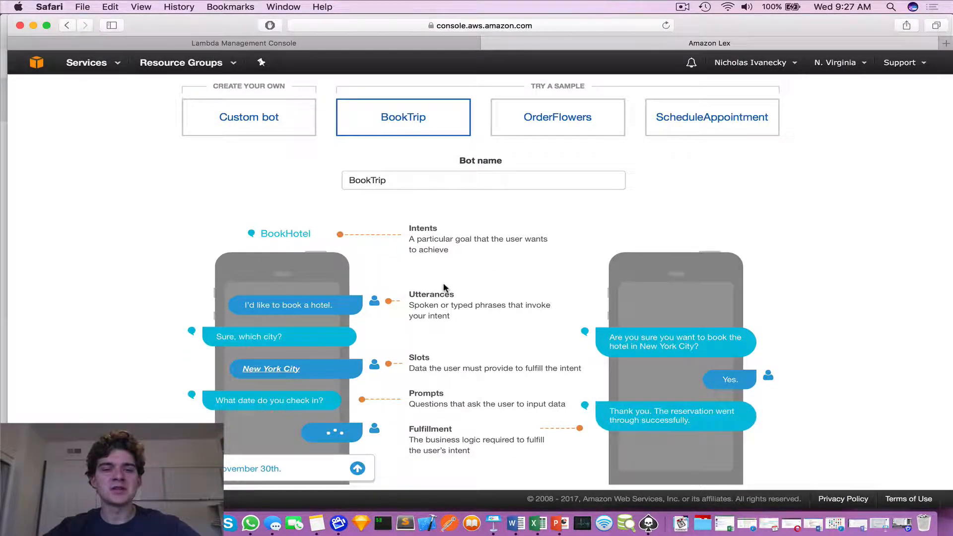
pyautogui.scroll(-1, 443, 287)
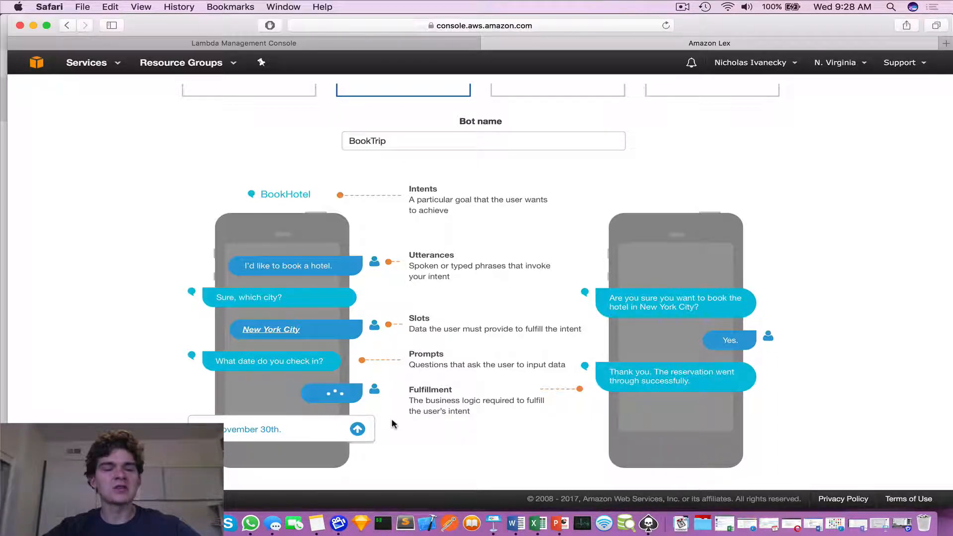
pyautogui.scroll(3, 449, 310)
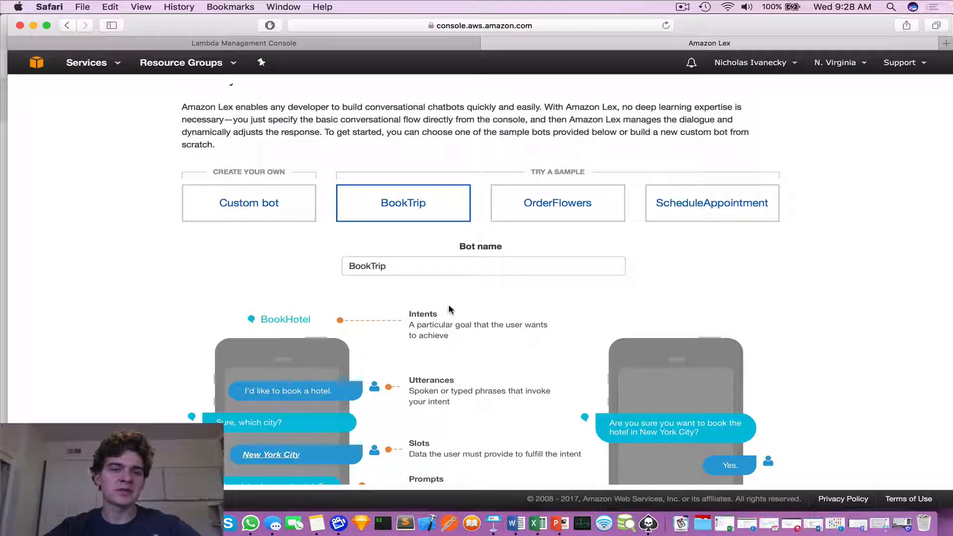
# Switch to the ScheduleAppointment sample and examine its example dentist conversation.
pyautogui.click(380, 266)
pyautogui.scroll(-1, 408, 268)
pyautogui.click(559, 188)
pyautogui.click(689, 204)
pyautogui.scroll(-5, 540, 366)
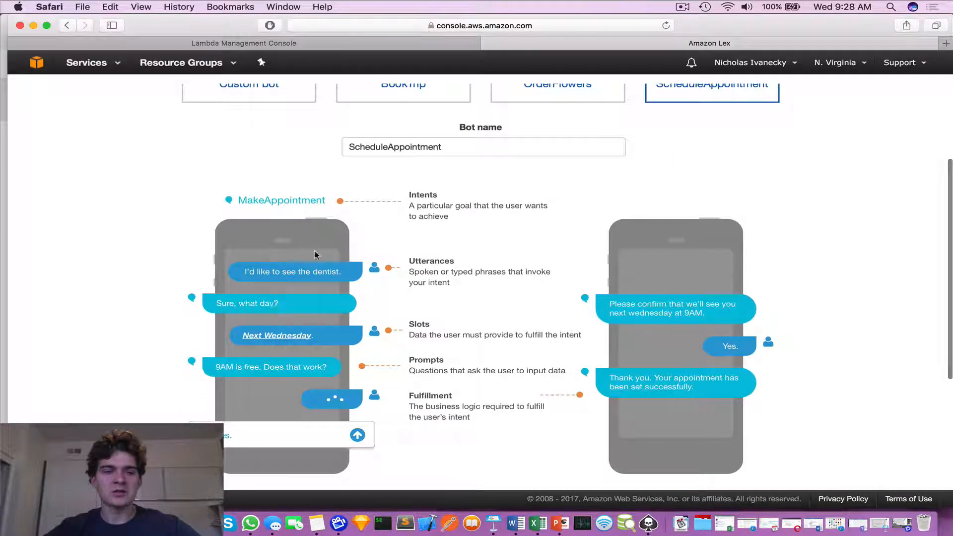
pyautogui.scroll(3, 473, 352)
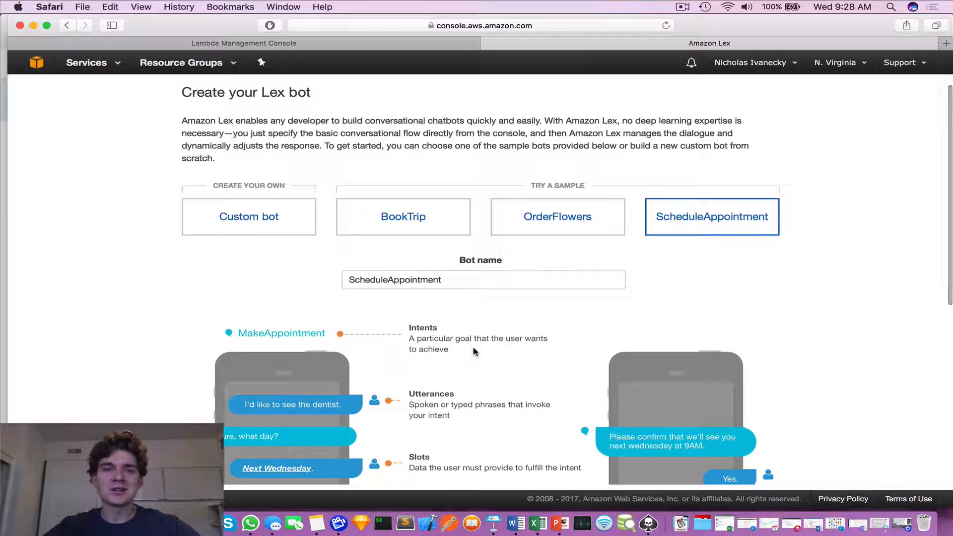
# Choose to create a custom bot and name it SubwayOrdering.
pyautogui.click(255, 226)
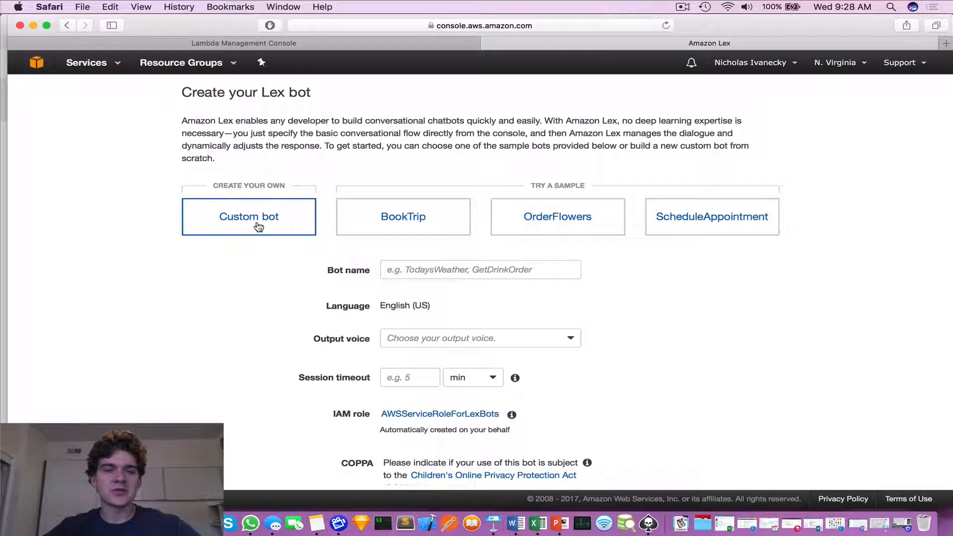
pyautogui.scroll(-3, 250, 309)
pyautogui.scroll(3, 249, 309)
pyautogui.click(469, 268)
pyautogui.write('Sub')
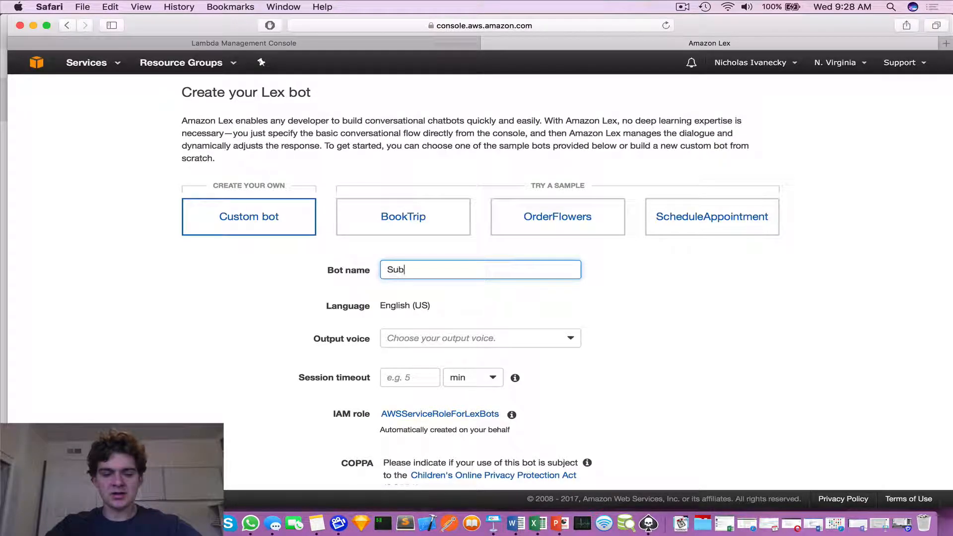
pyautogui.write('wayOrdering')
pyautogui.press('BackSpace')
pyautogui.press('BackSpace')
pyautogui.press('BackSpace')
pyautogui.press('BackSpace')
pyautogui.write('ering')
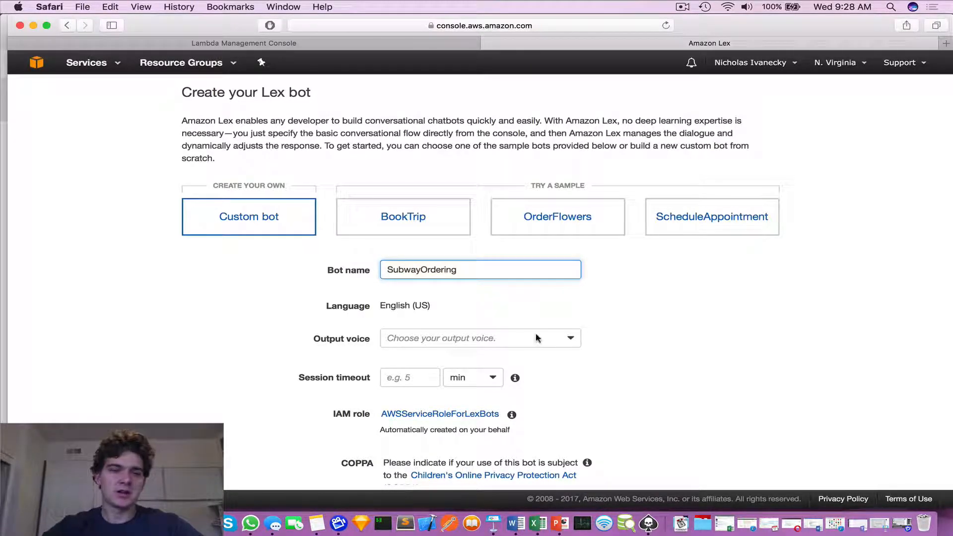
# Set the bot's output voice to Joanna.
pyautogui.click(571, 338)
pyautogui.scroll(-2, 535, 376)
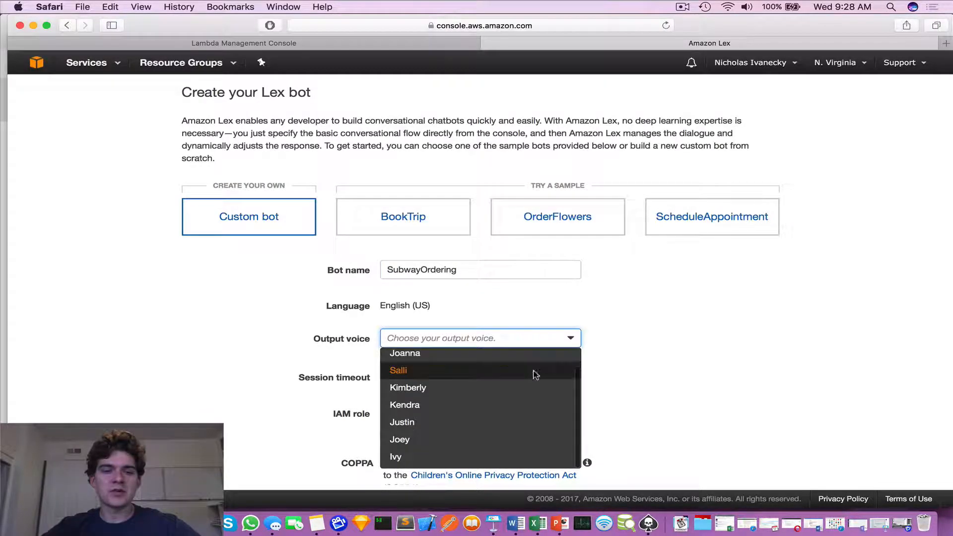
pyautogui.scroll(2, 535, 375)
pyautogui.scroll(-1, 643, 395)
pyautogui.scroll(-1, 611, 377)
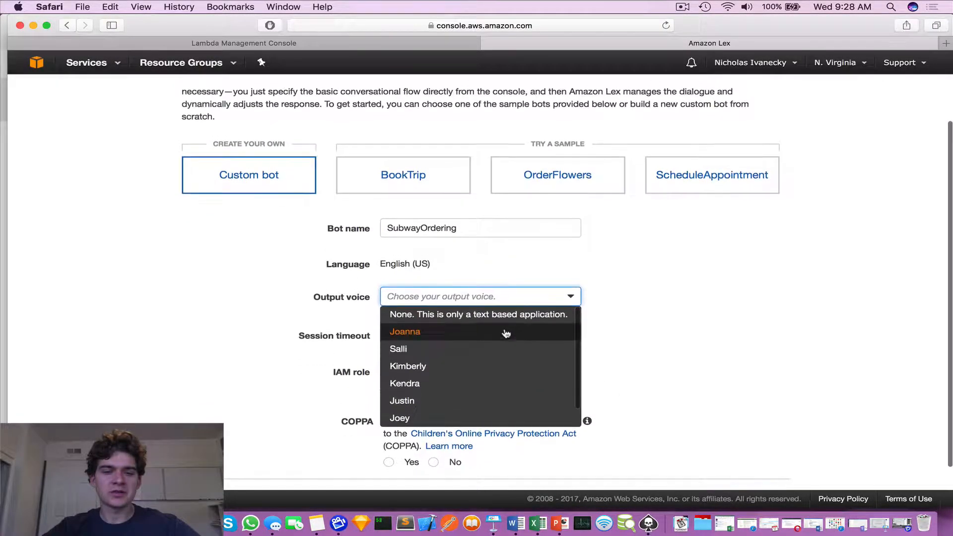
pyautogui.click(497, 332)
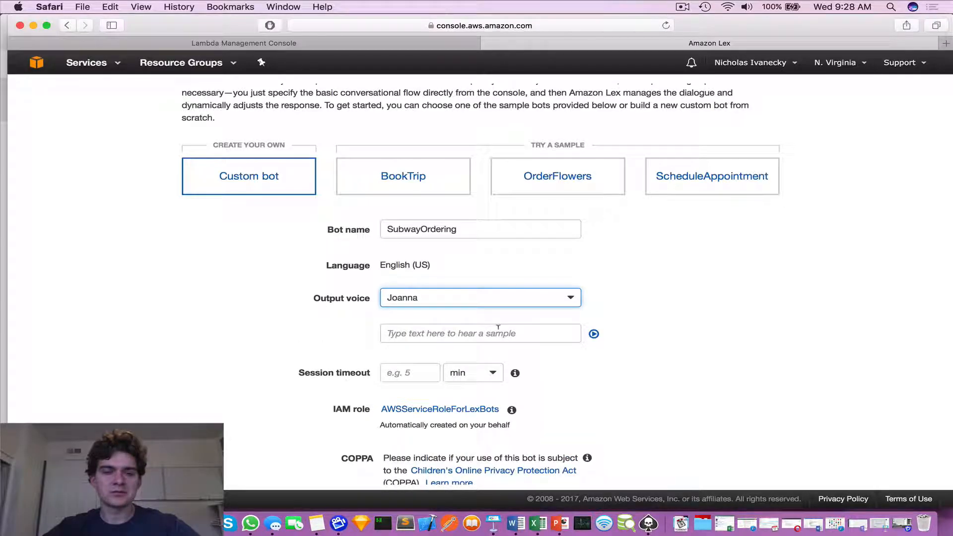
# Lower the system volume and play the voice sample with the text "Is that correct.".
pyautogui.press('XF86AudioLowerVolume')
pyautogui.press('XF86AudioLowerVolume')
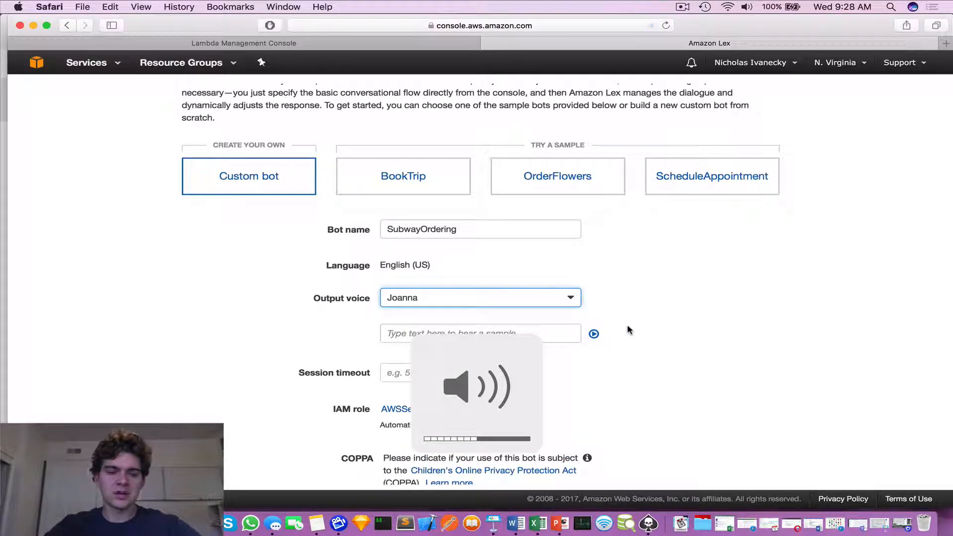
pyautogui.click(538, 328)
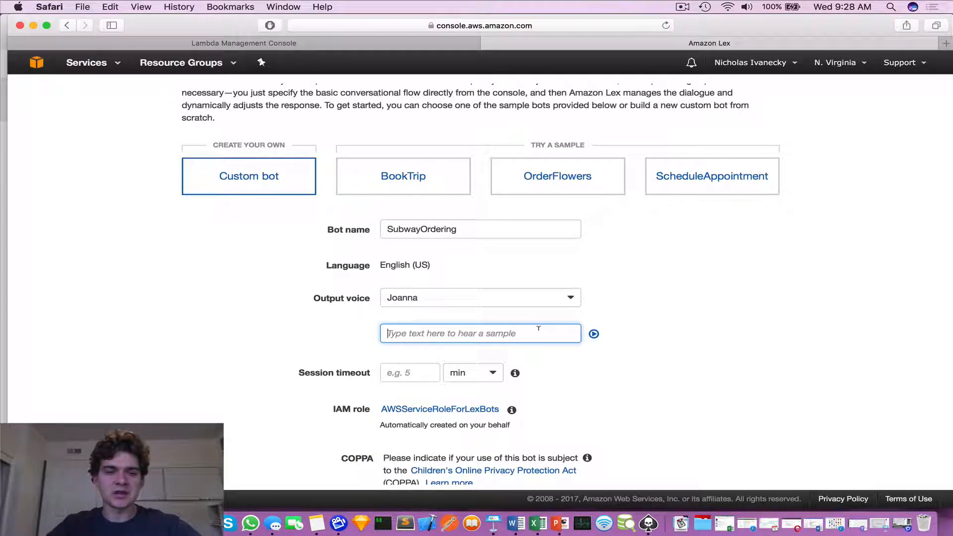
pyautogui.write('Is that correct.')
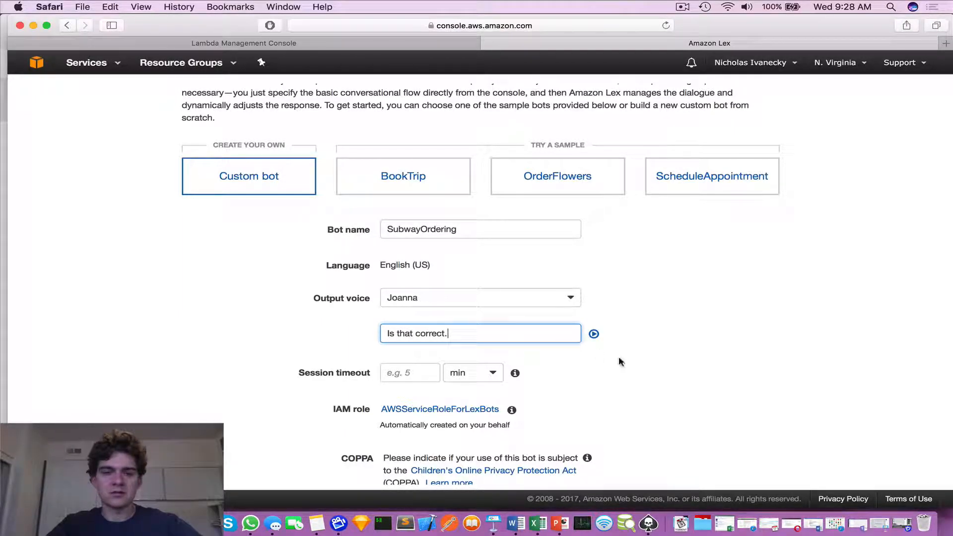
pyautogui.click(593, 334)
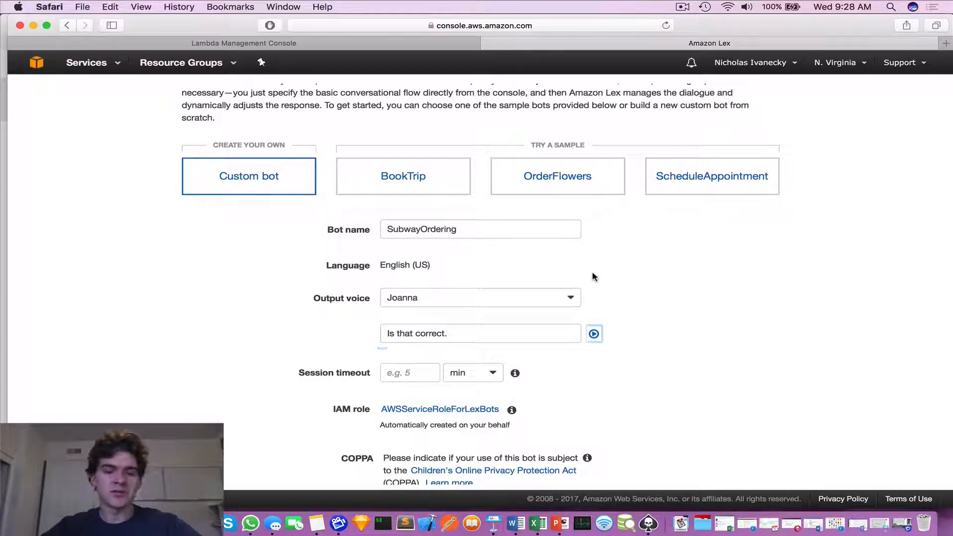
# Set the bot's session timeout to 5 minutes.
pyautogui.click(462, 332)
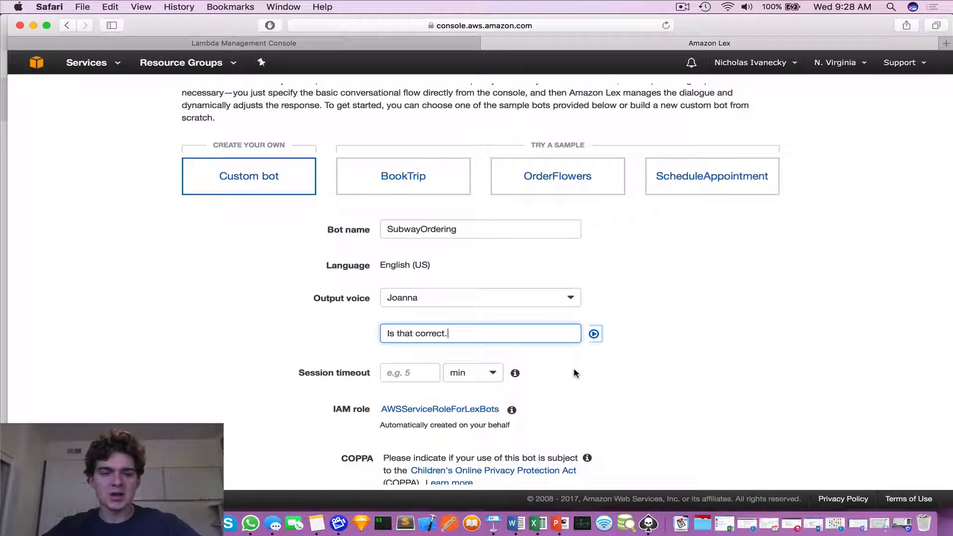
pyautogui.scroll(1, 546, 363)
pyautogui.scroll(-3, 446, 338)
pyautogui.click(405, 317)
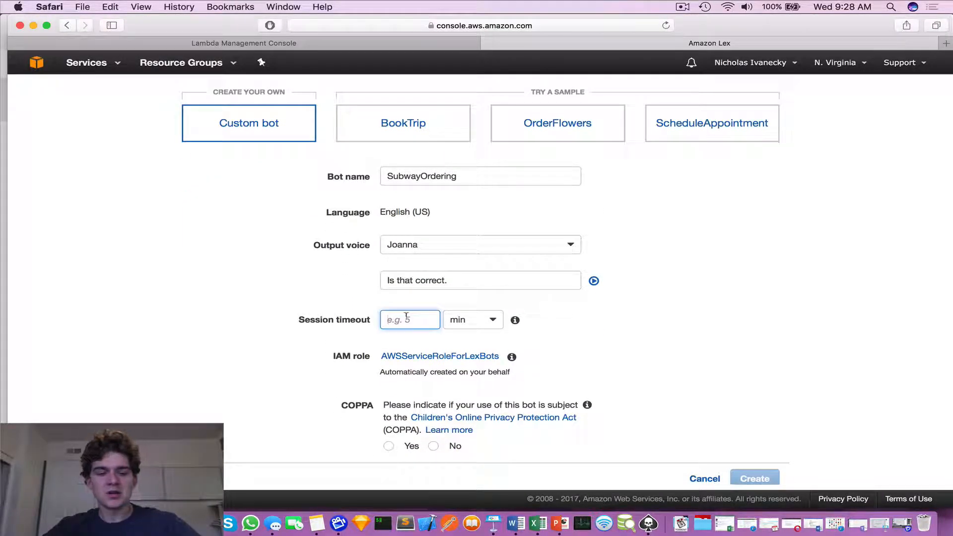
pyautogui.write('5')
pyautogui.click(620, 362)
# Answer No to the COPPA question and create the bot.
pyautogui.scroll(-1, 620, 362)
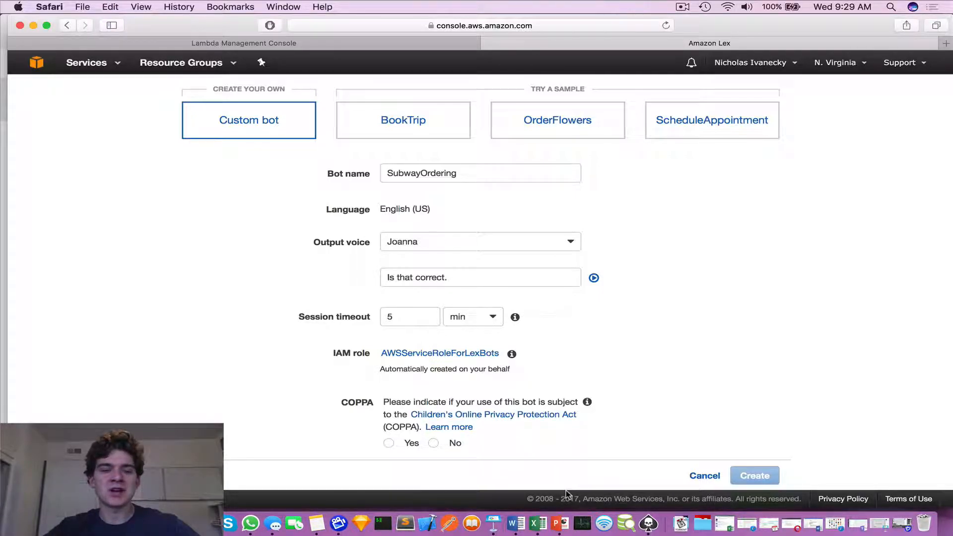
pyautogui.click(434, 443)
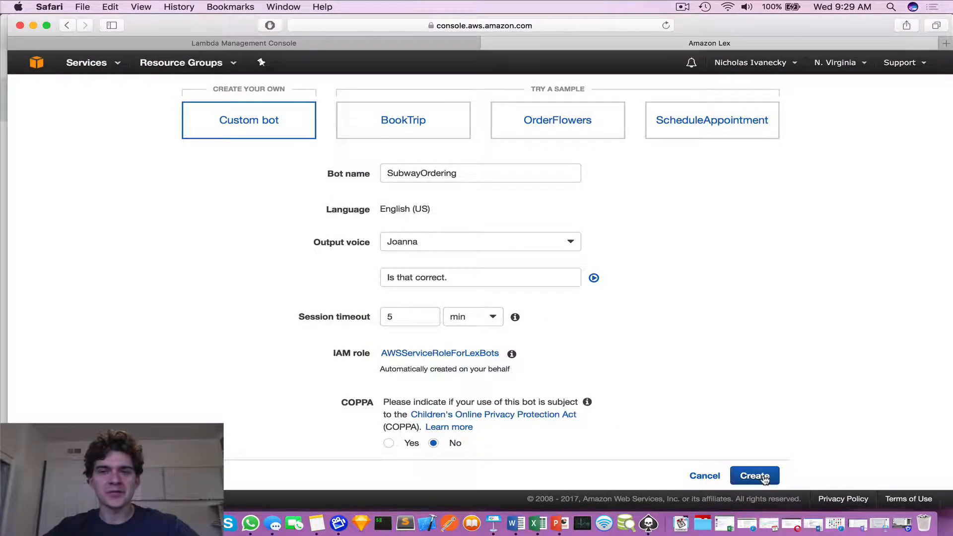
pyautogui.click(764, 478)
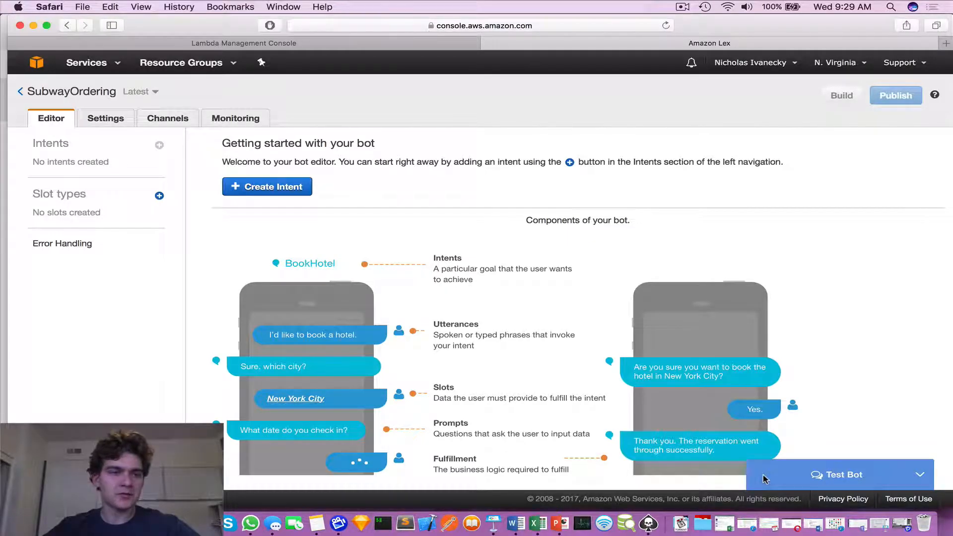
# Examine the BookHotel diagram of bot components and the SubwayOrdering bot's general settings.
pyautogui.scroll(-3, 530, 375)
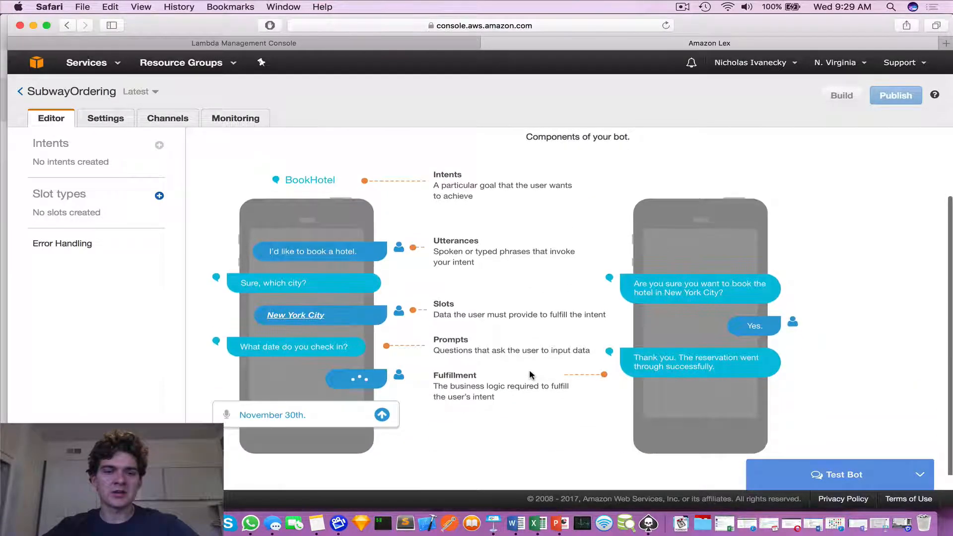
pyautogui.scroll(3, 500, 244)
pyautogui.scroll(-2, 500, 244)
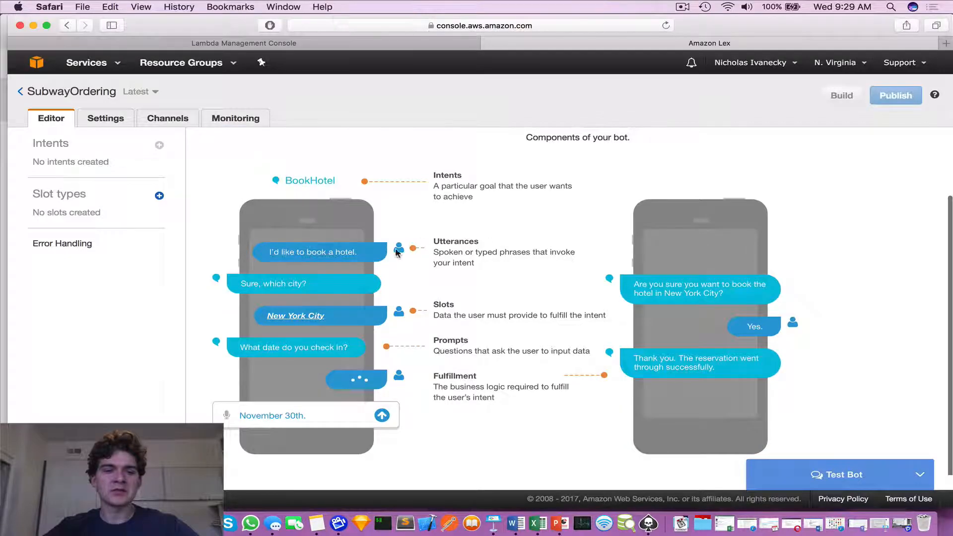
pyautogui.scroll(2, 405, 241)
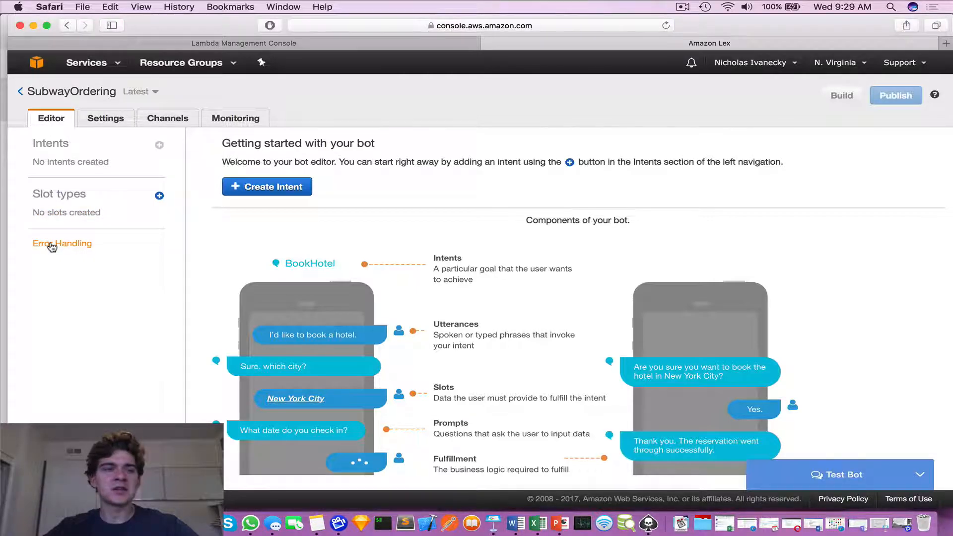
pyautogui.click(110, 117)
pyautogui.click(49, 178)
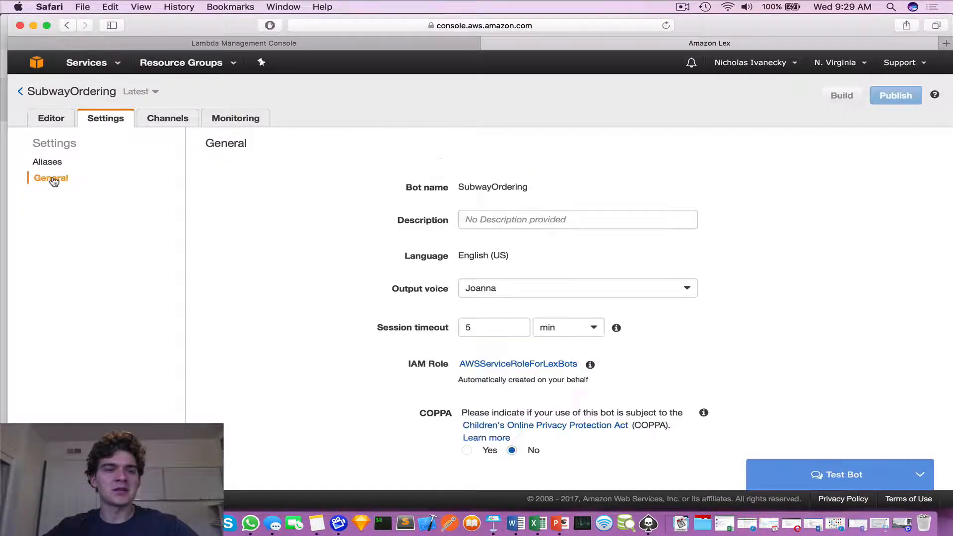
pyautogui.scroll(-3, 277, 287)
pyautogui.scroll(3, 276, 287)
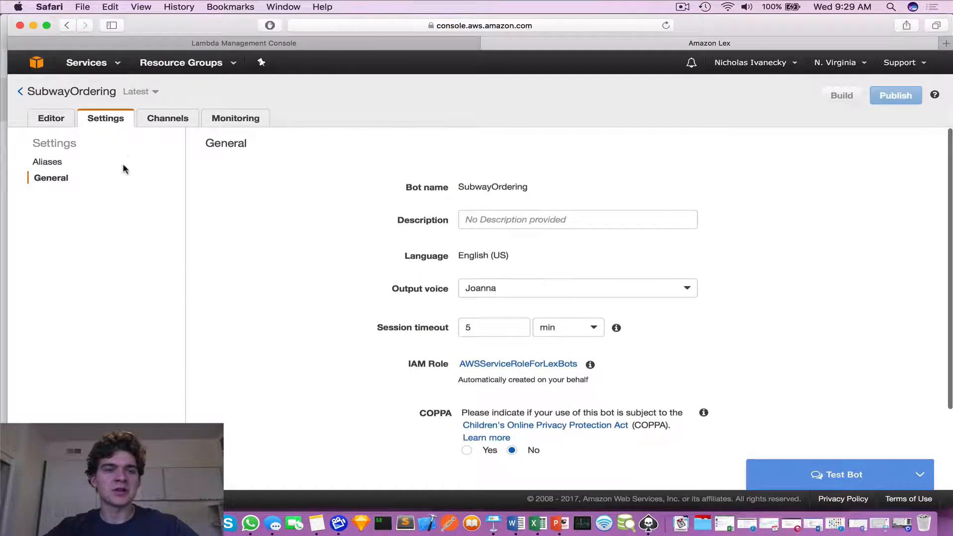
# Examine the Facebook, Slack and Twilio SMS channel integration forms for the bot.
pyautogui.click(166, 124)
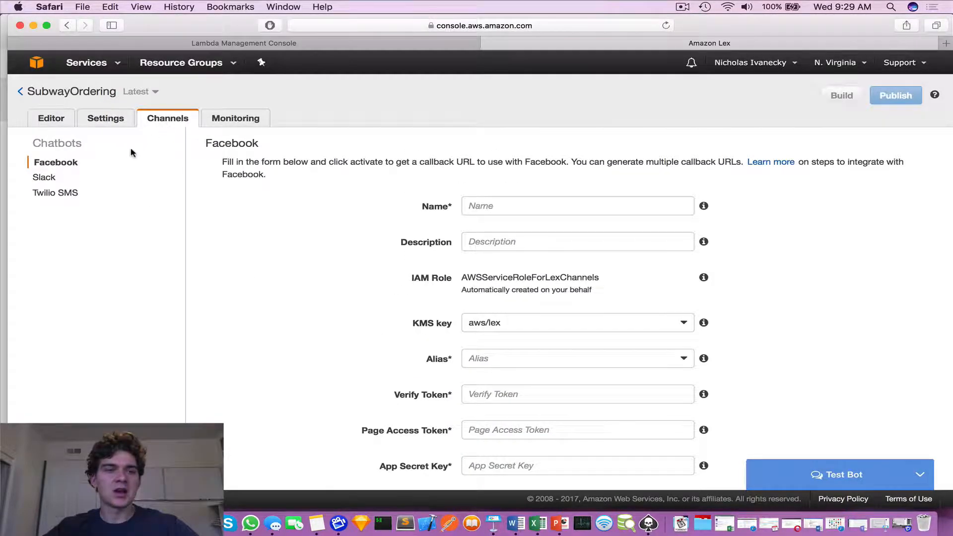
pyautogui.click(47, 192)
pyautogui.click(45, 178)
pyautogui.click(60, 162)
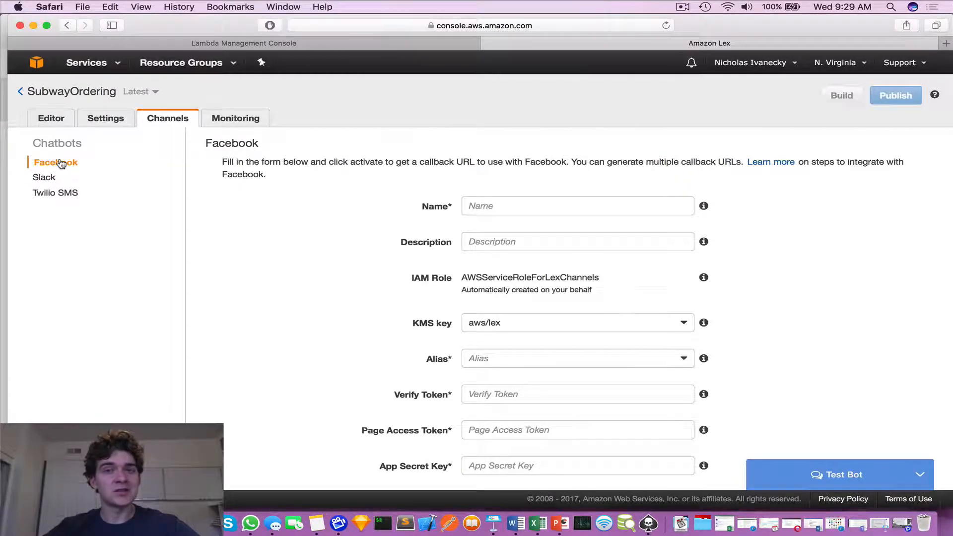
pyautogui.click(52, 178)
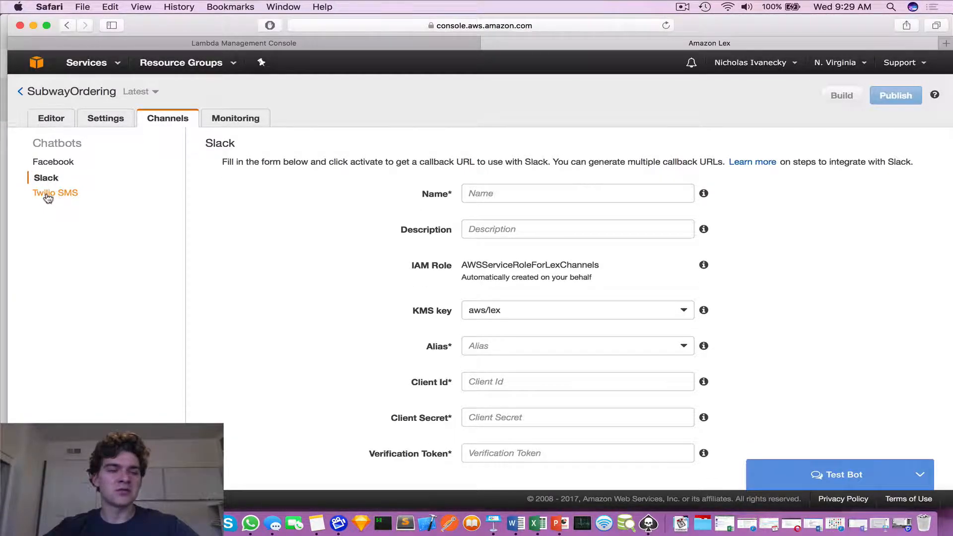
pyautogui.click(45, 194)
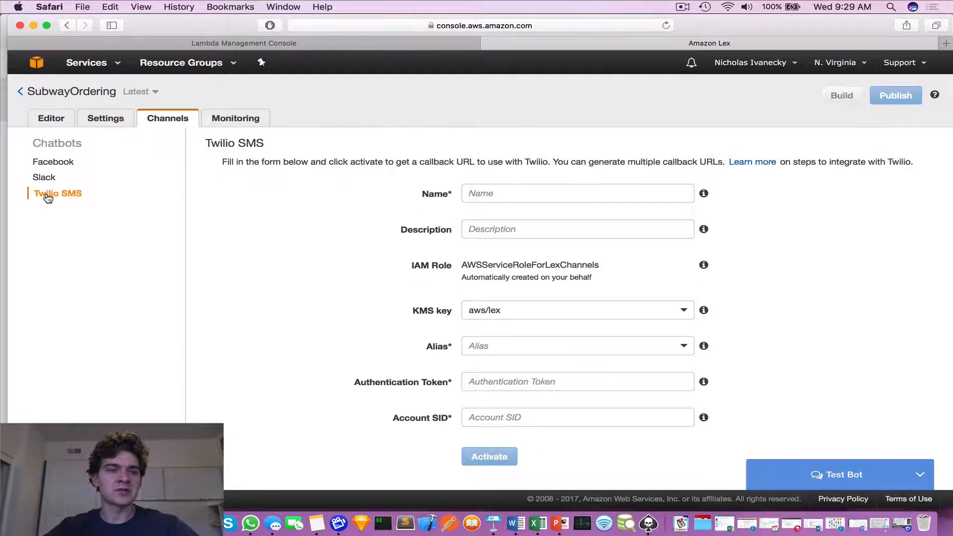
# Review the bot's monitoring graphs for text requests, latency and missed utterances.
pyautogui.click(227, 121)
pyautogui.scroll(-4, 311, 317)
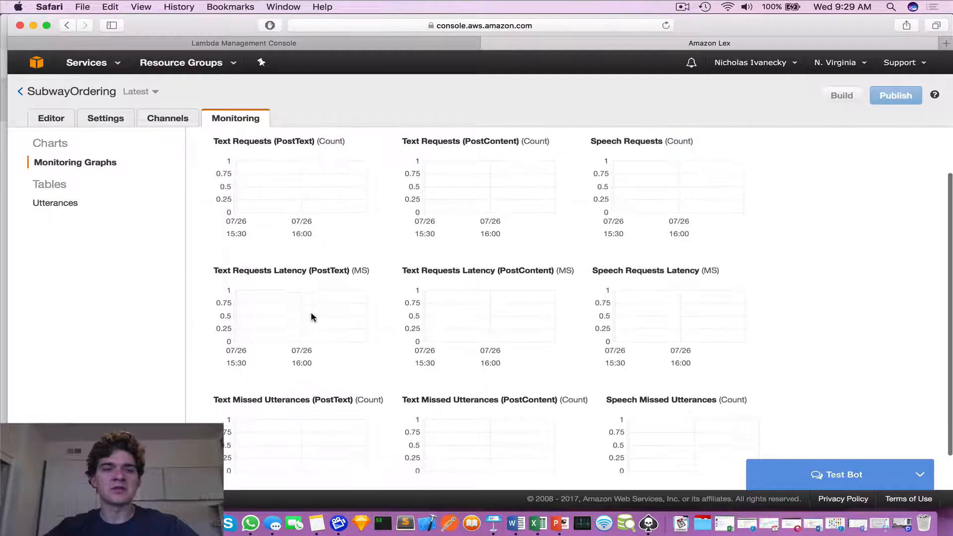
pyautogui.scroll(4, 310, 317)
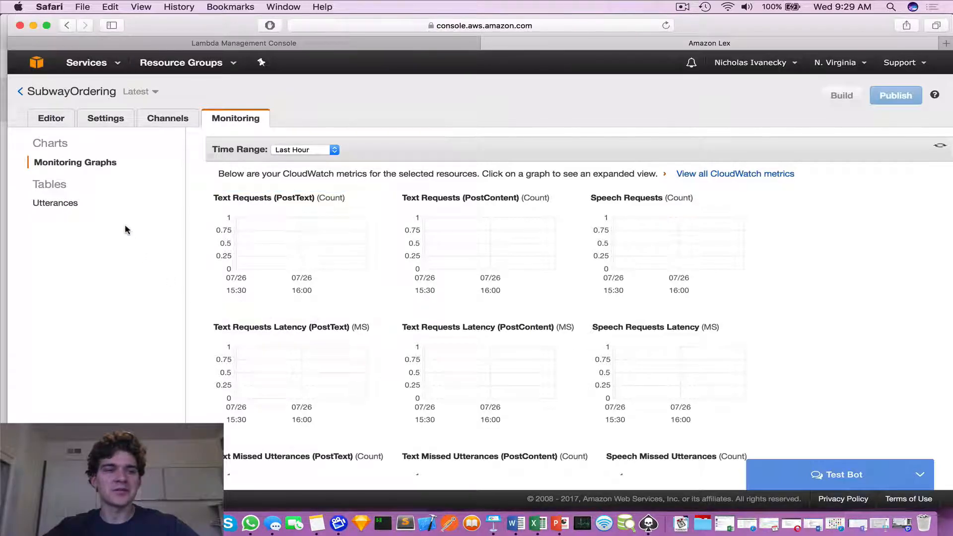
# Examine the bot's error handling options, including the clarification prompts, maximum retries and hang-up phrase.
pyautogui.click(50, 123)
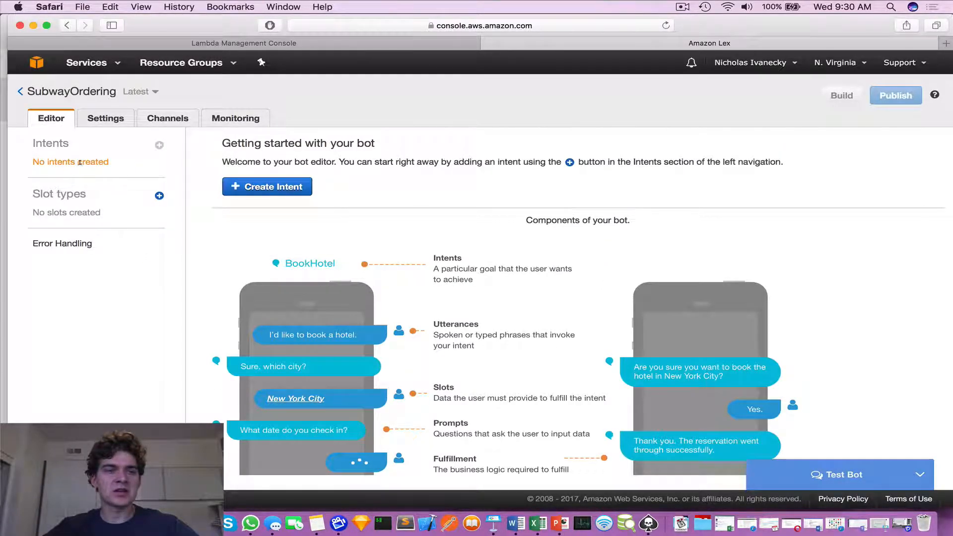
pyautogui.click(69, 246)
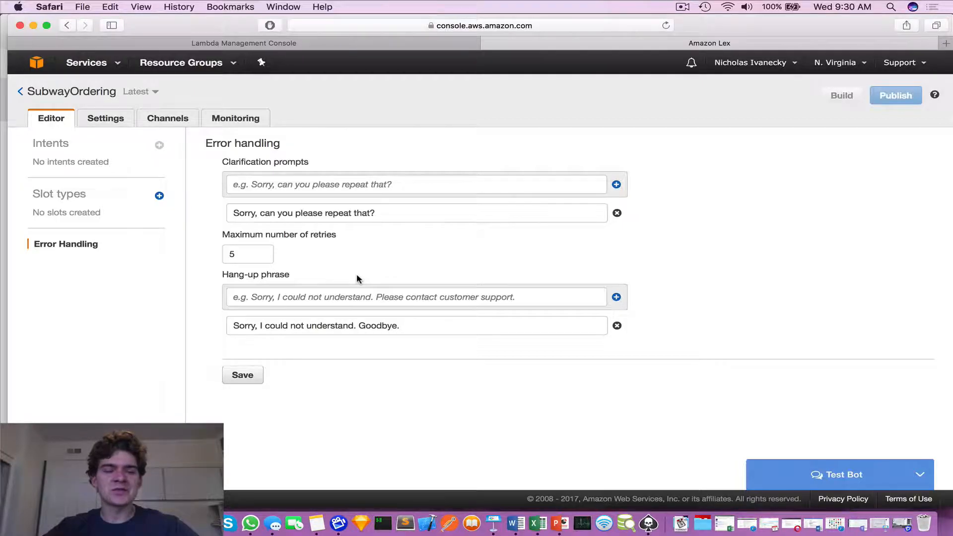
pyautogui.click(293, 185)
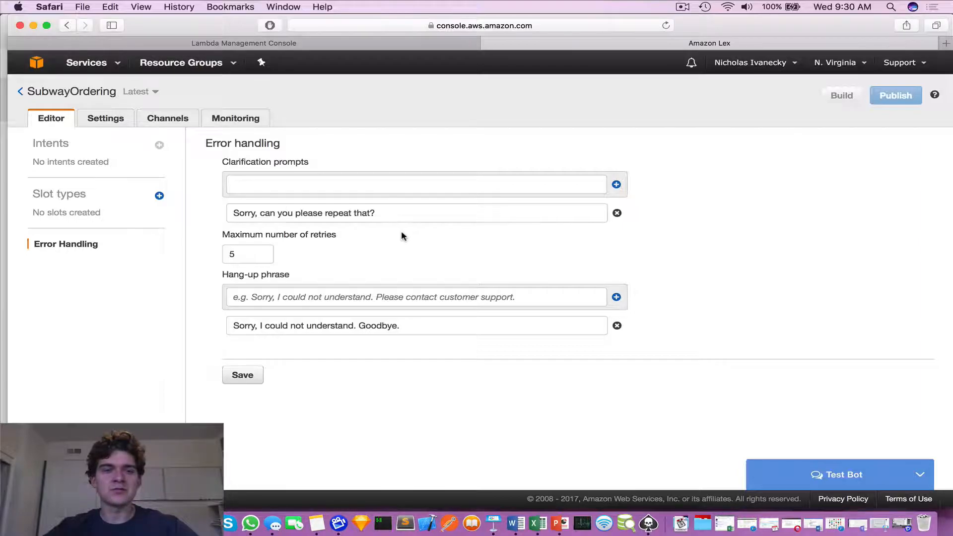
pyautogui.moveTo(389, 210); pyautogui.dragTo(292, 213)
pyautogui.click(304, 179)
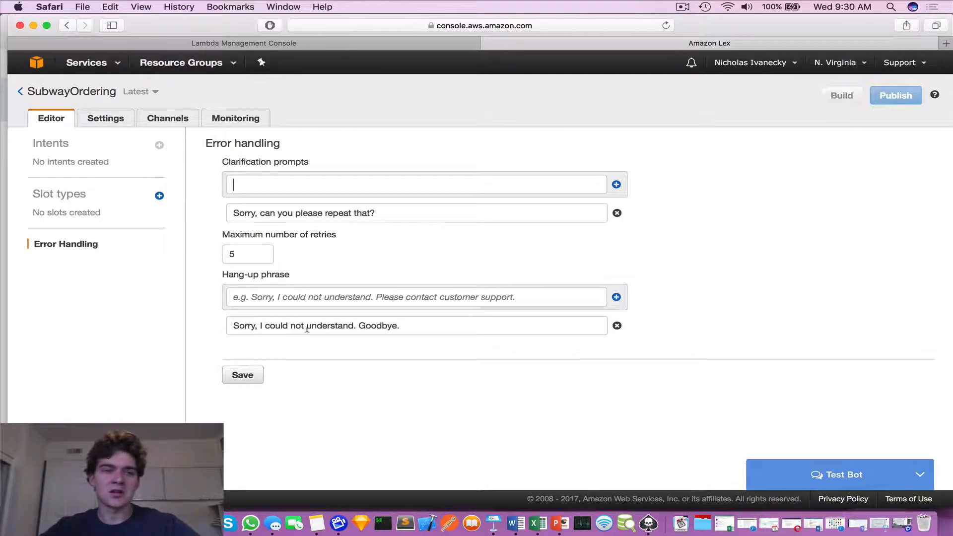
pyautogui.click(124, 305)
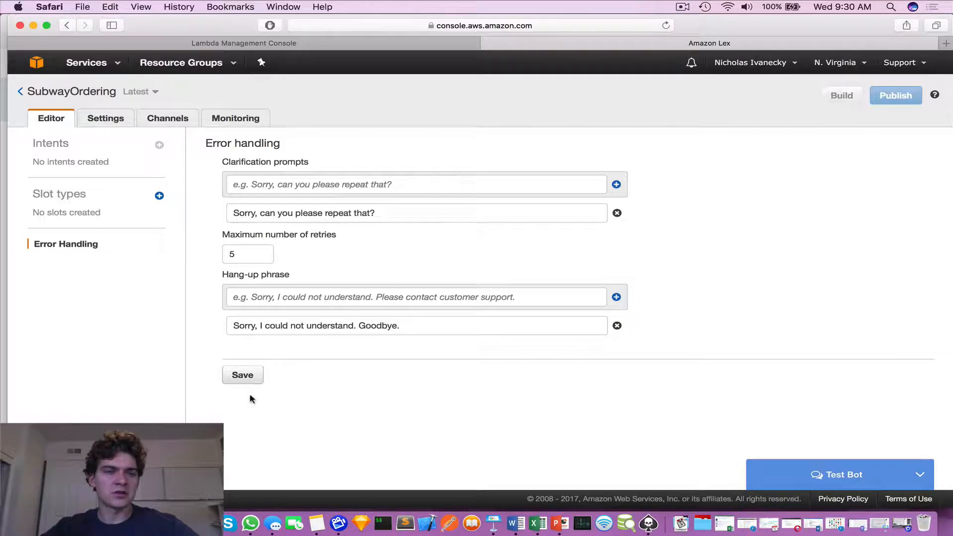
pyautogui.click(97, 118)
pyautogui.click(59, 118)
pyautogui.click(166, 118)
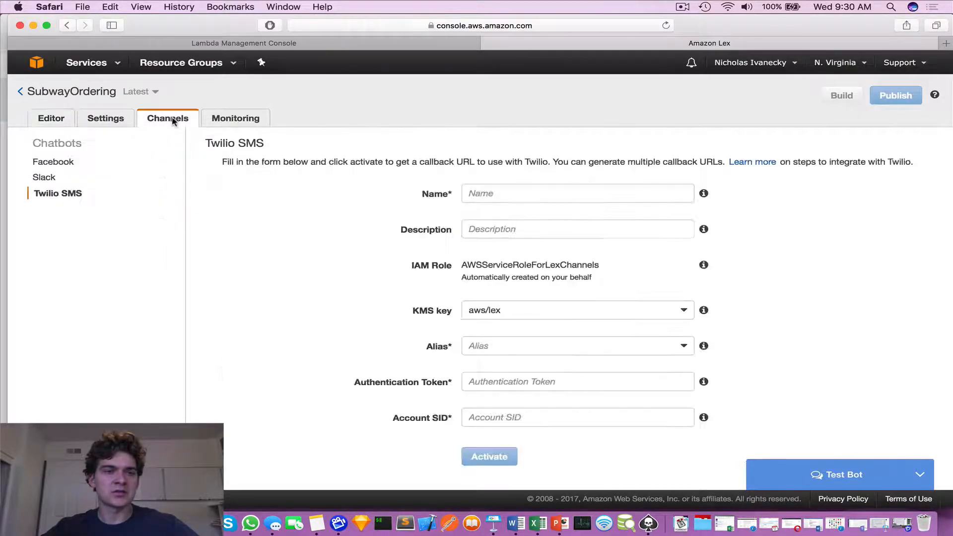
pyautogui.click(246, 119)
pyautogui.click(71, 122)
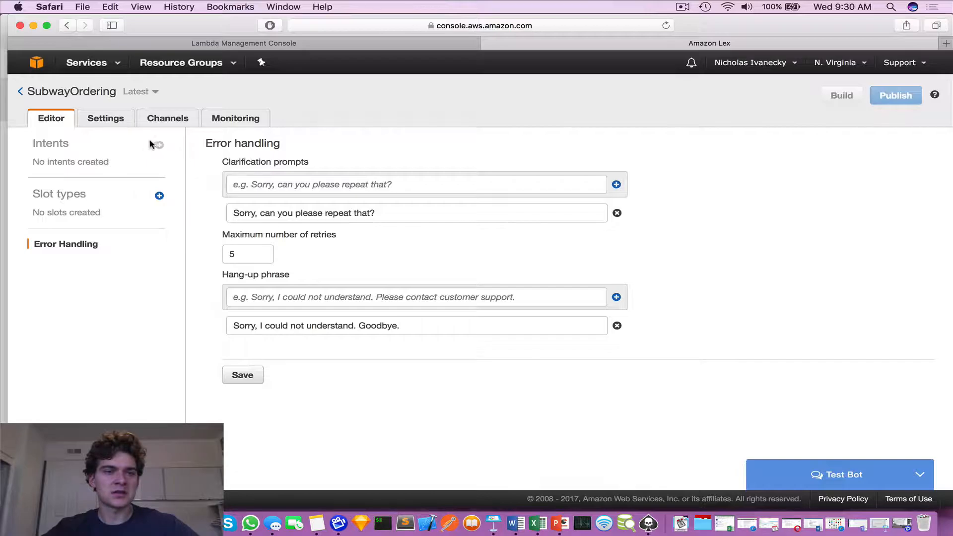
pyautogui.click(105, 117)
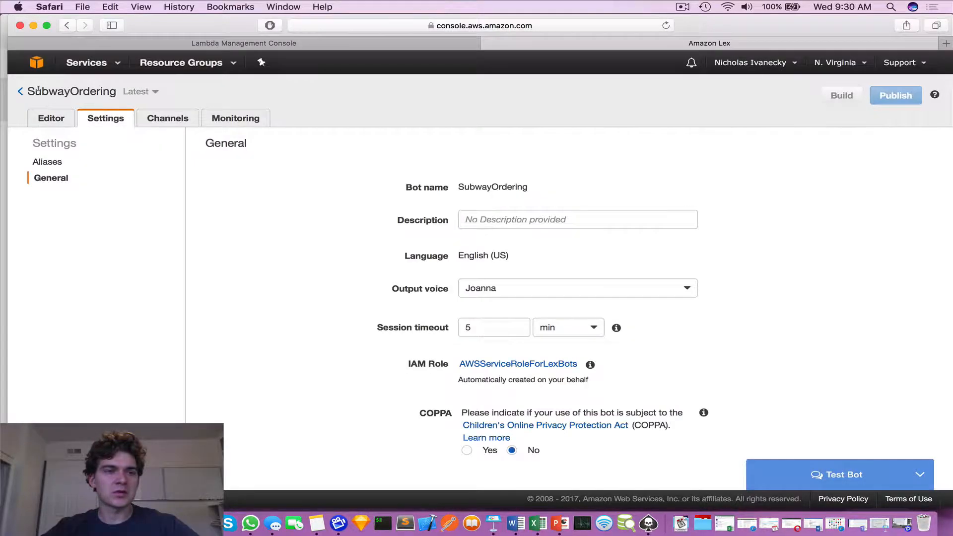
# Return to the list of bots and reopen SubwayOrdering on its editor's getting-started page.
pyautogui.click(20, 92)
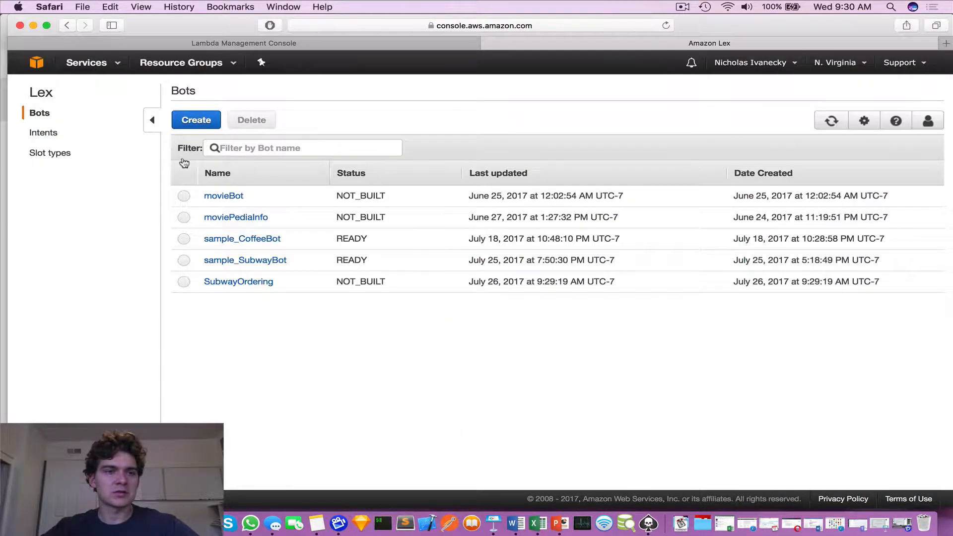
pyautogui.click(232, 279)
pyautogui.click(55, 119)
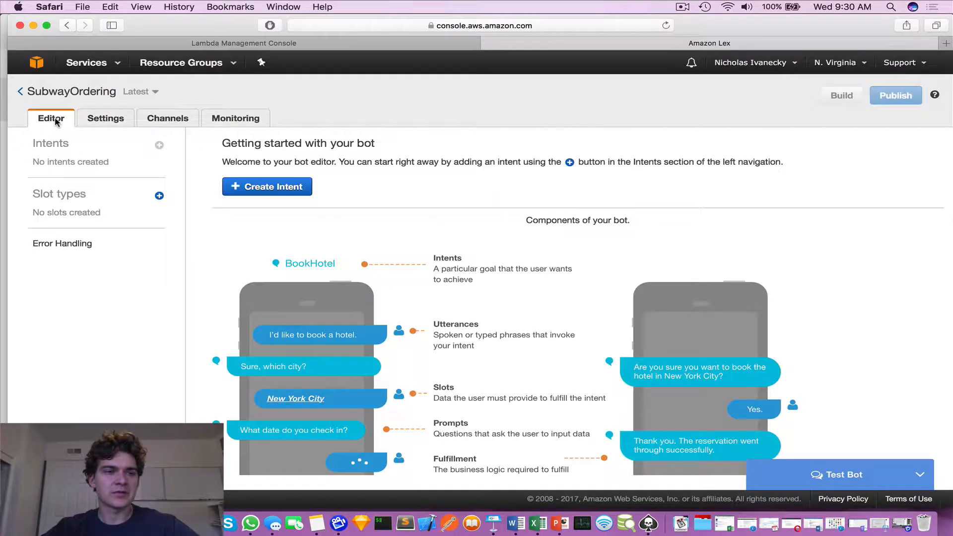